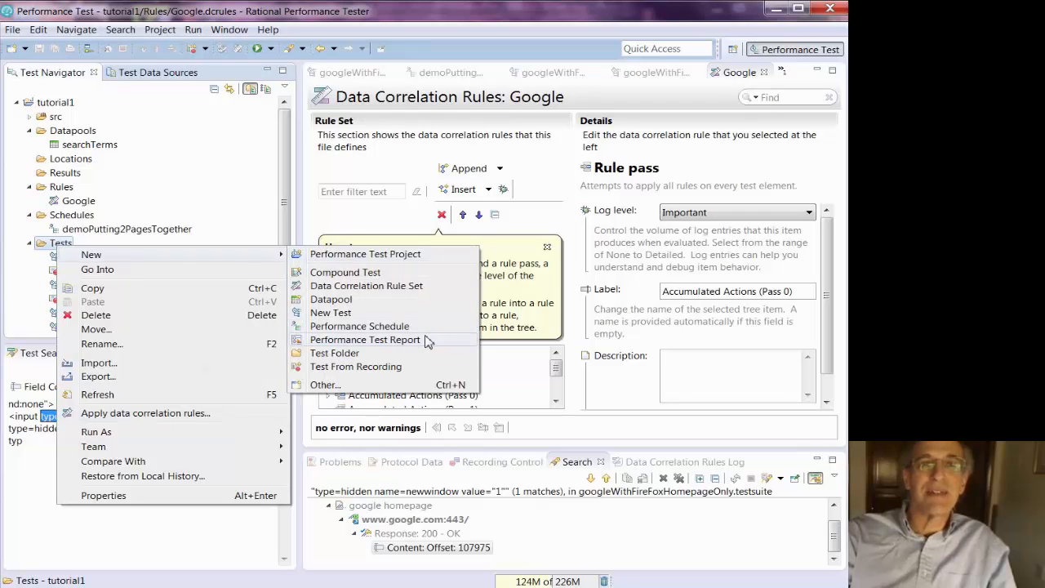
- Create a new test from a new HTTP recording named HealthCareGov in the Tests folder, recording with Mozilla Firefox
left_click(389, 369)
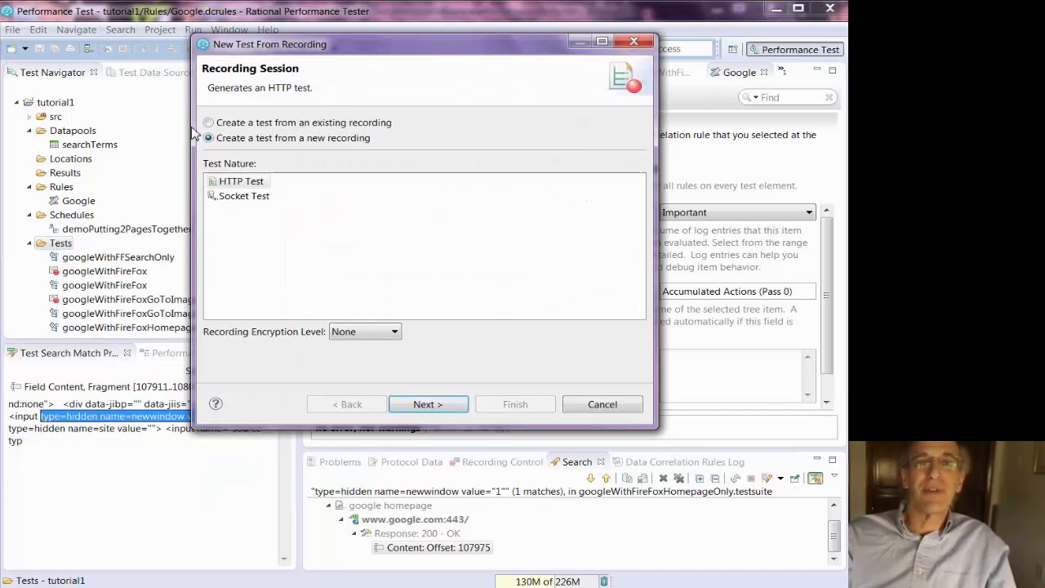
left_click(426, 404)
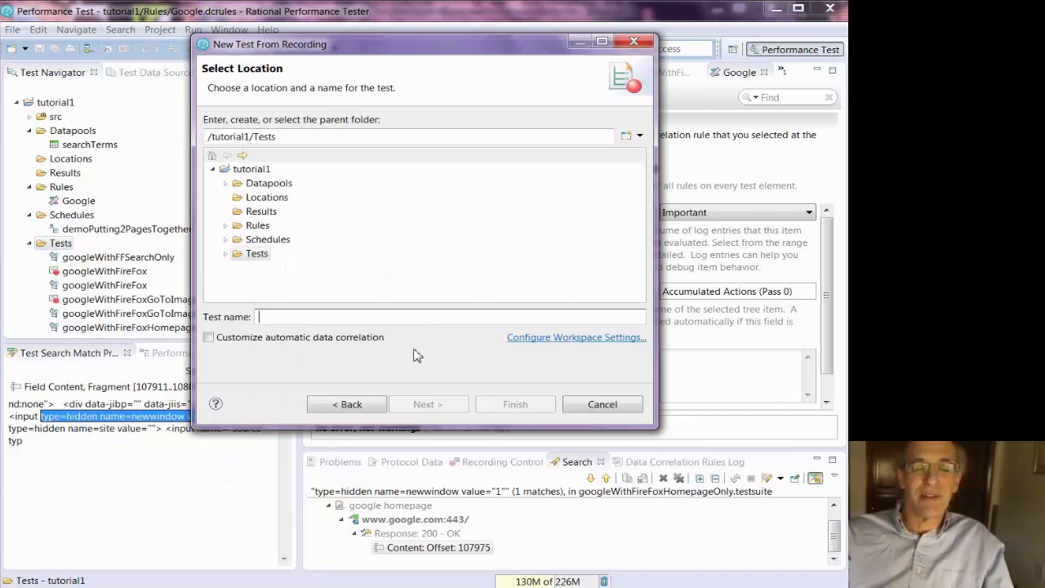
left_click(275, 321)
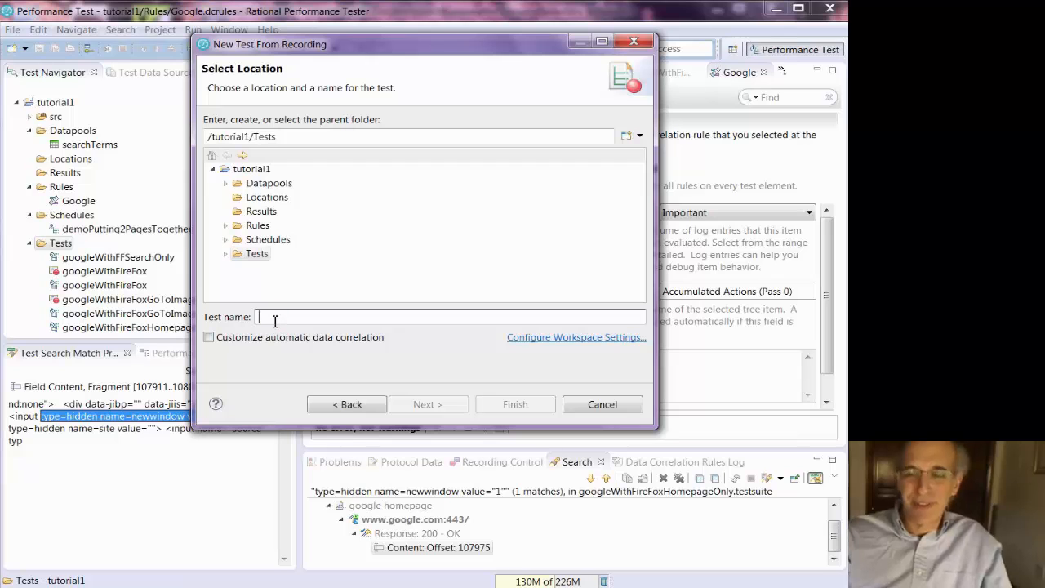
type("HealthCare")
key("BackSpace")
type("Gov")
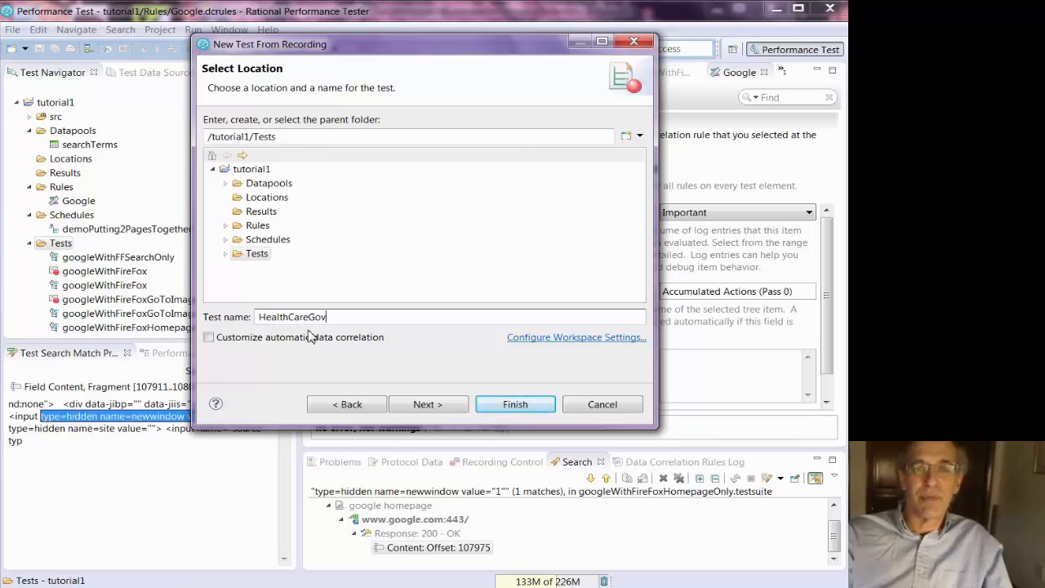
type("eWebsite")
left_click(427, 404)
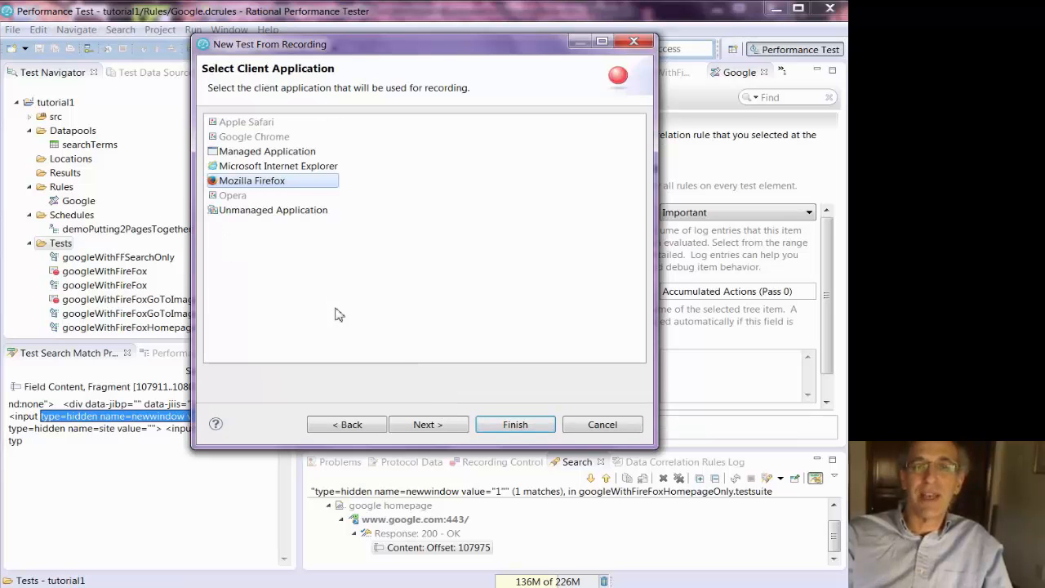
left_click(429, 424)
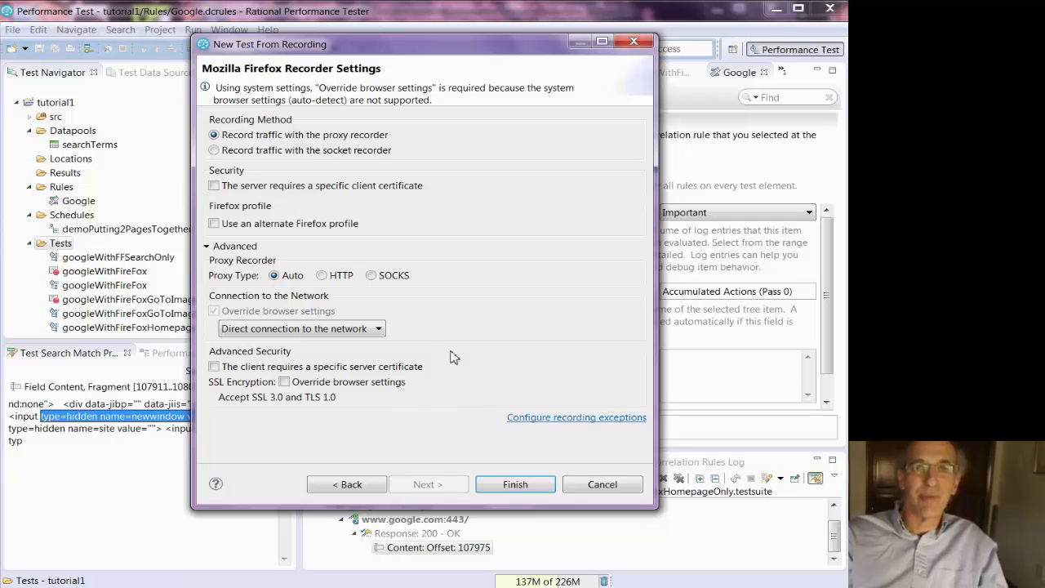
left_click(506, 486)
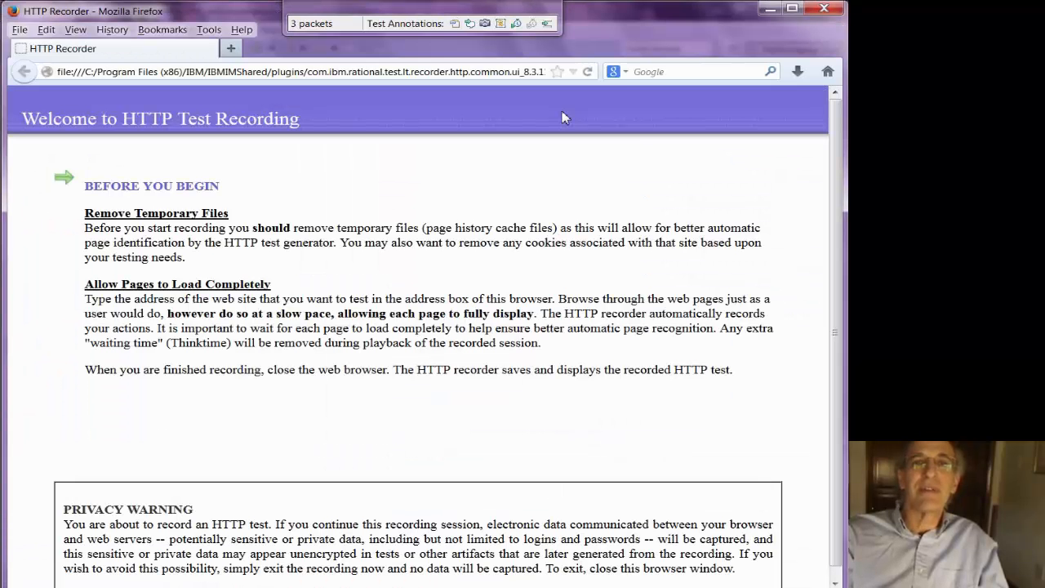
- Insert a recording comment reading "HealthCare.gov home page. slow to download"
left_click(470, 24)
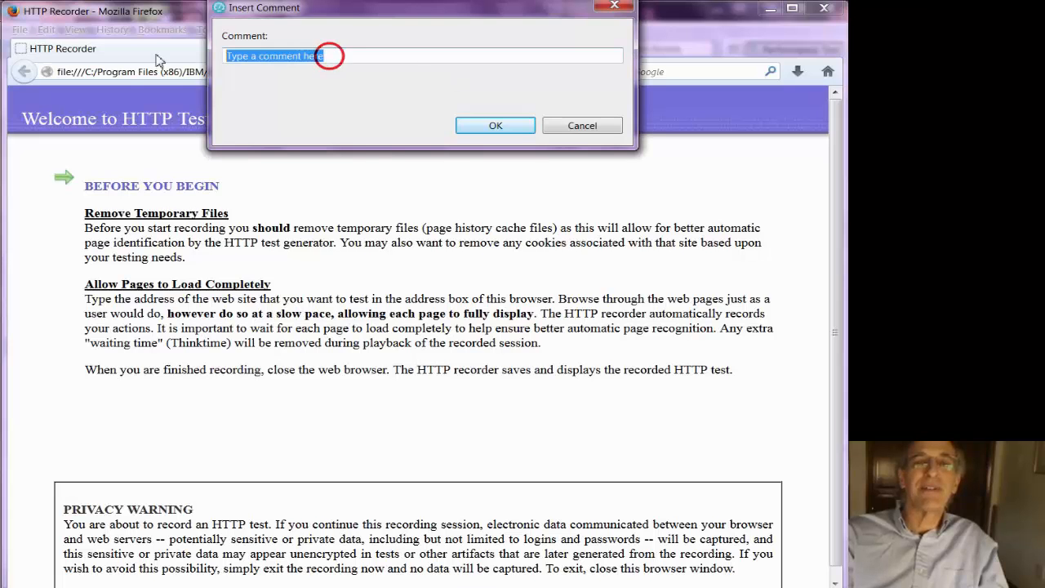
type("Health")
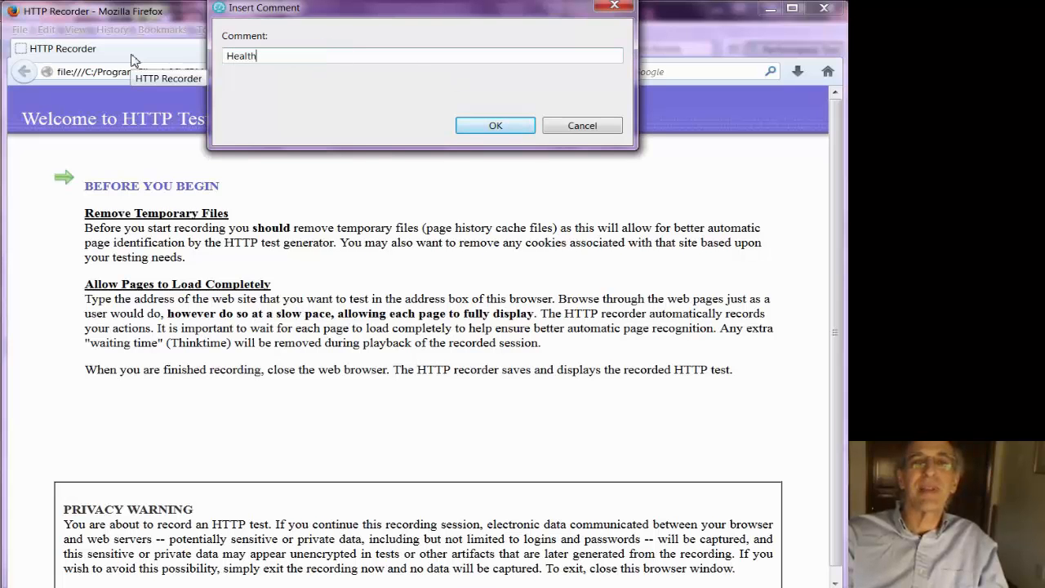
type("Care.gov home page")
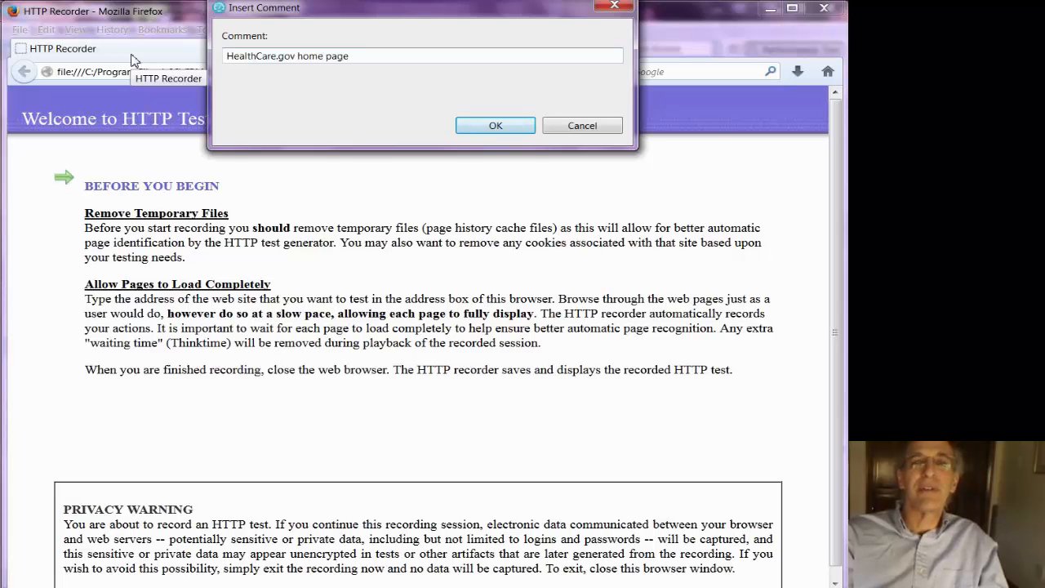
type(".  slow to dowlnoa")
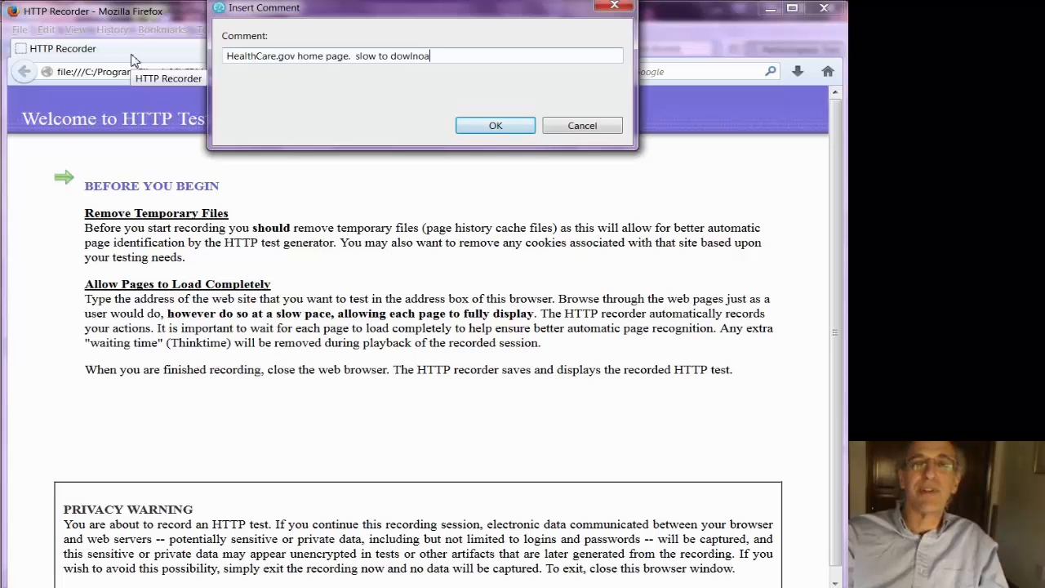
type("n")
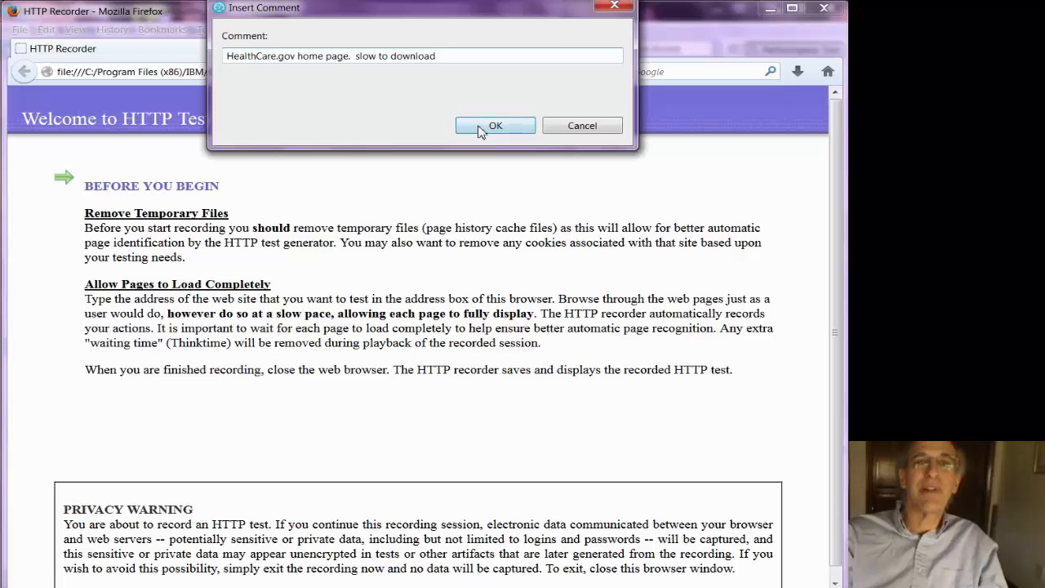
left_click(483, 127)
- Clear the browser's cached web content in the Firefox network options
left_click(162, 29)
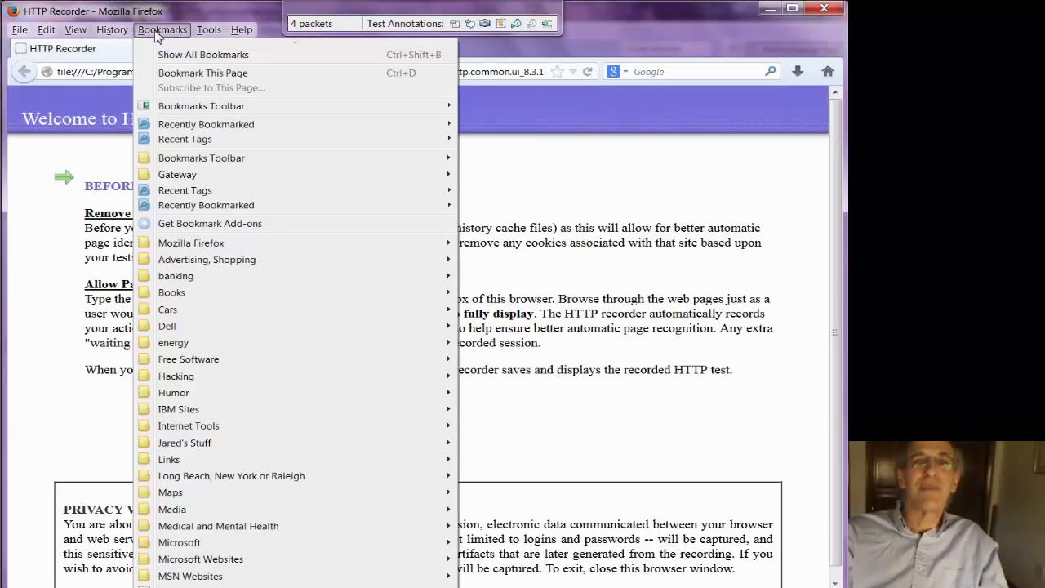
mouse_move(217, 32)
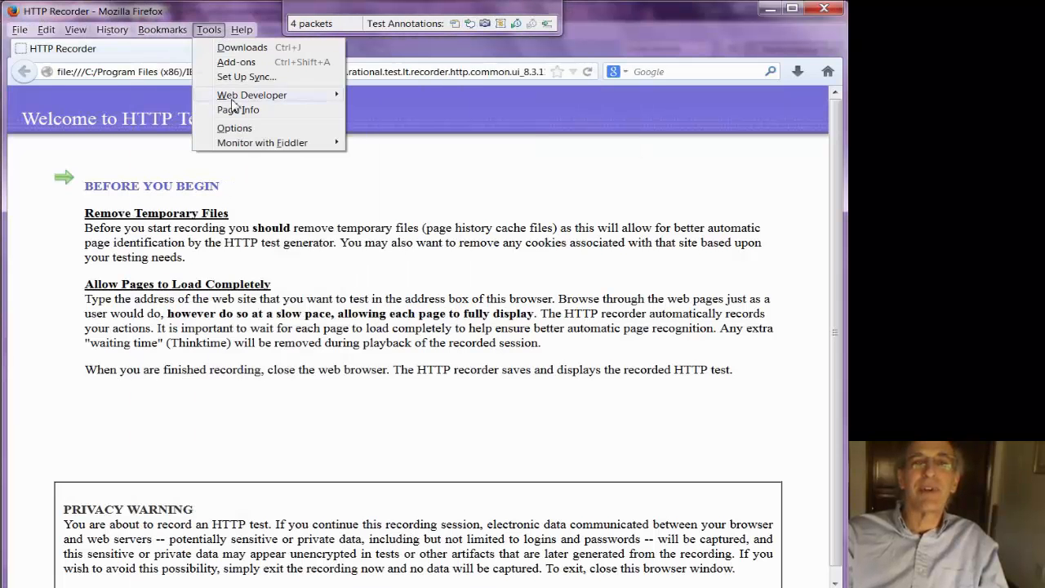
left_click(235, 128)
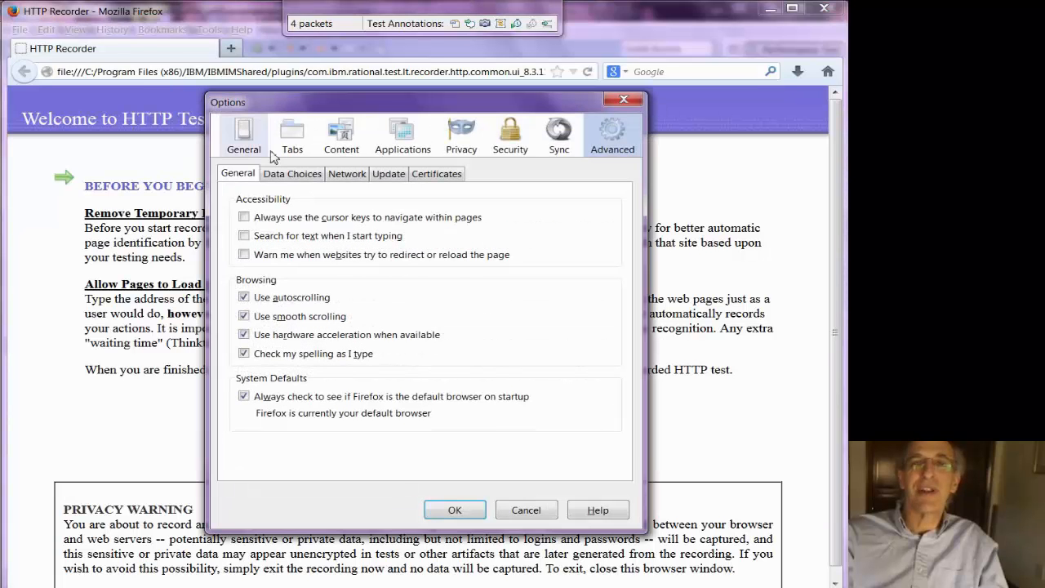
left_click(363, 179)
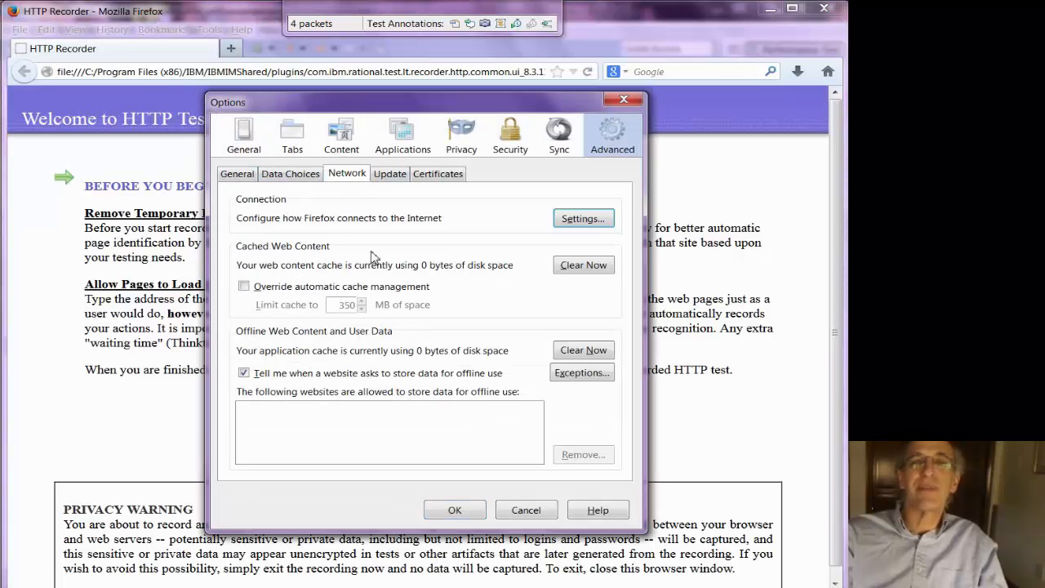
left_click(575, 262)
left_click(454, 508)
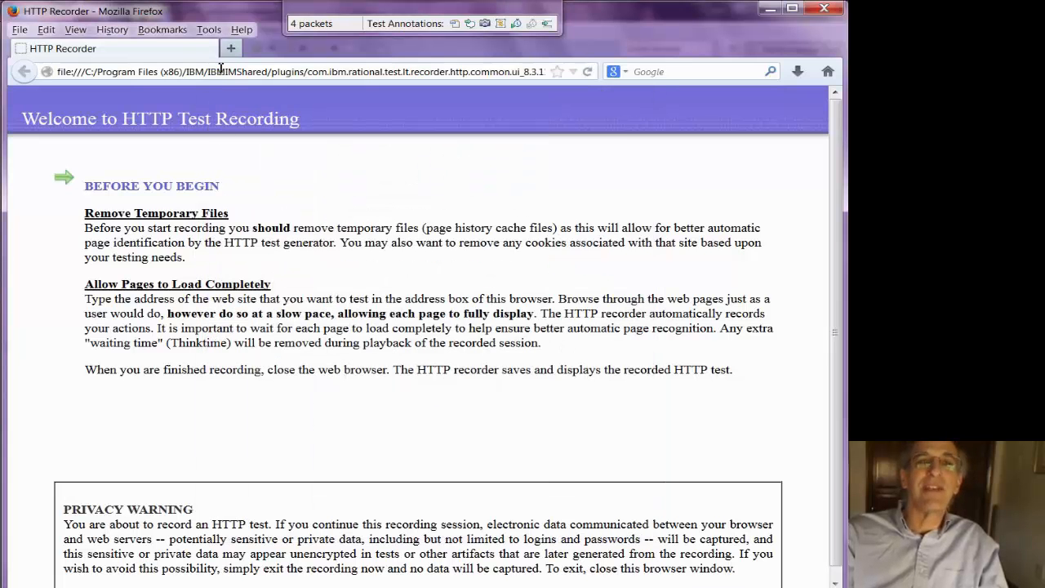
- Browse to healthcare.gov in the recording browser
left_click(220, 69)
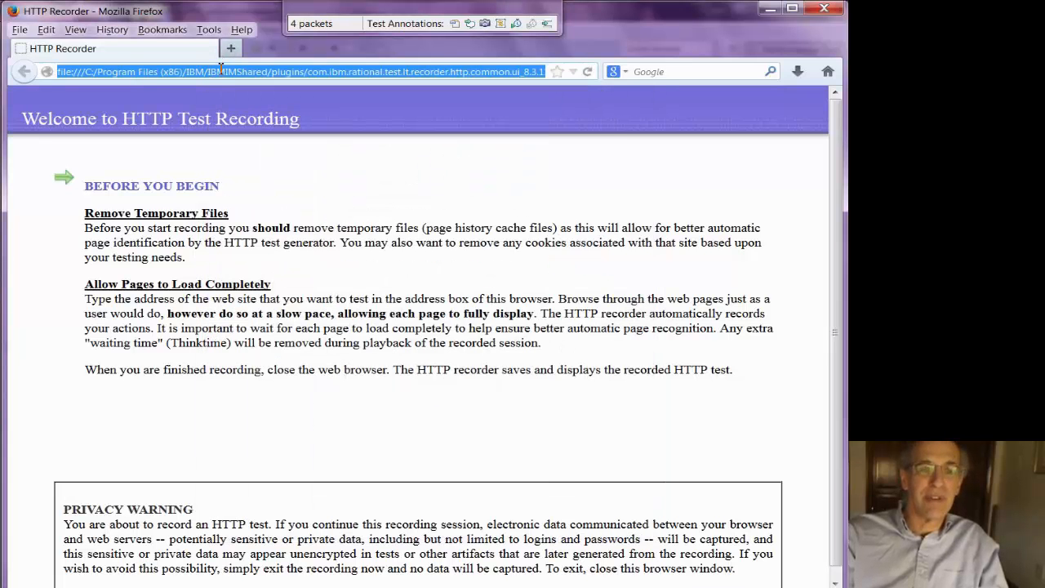
type("health")
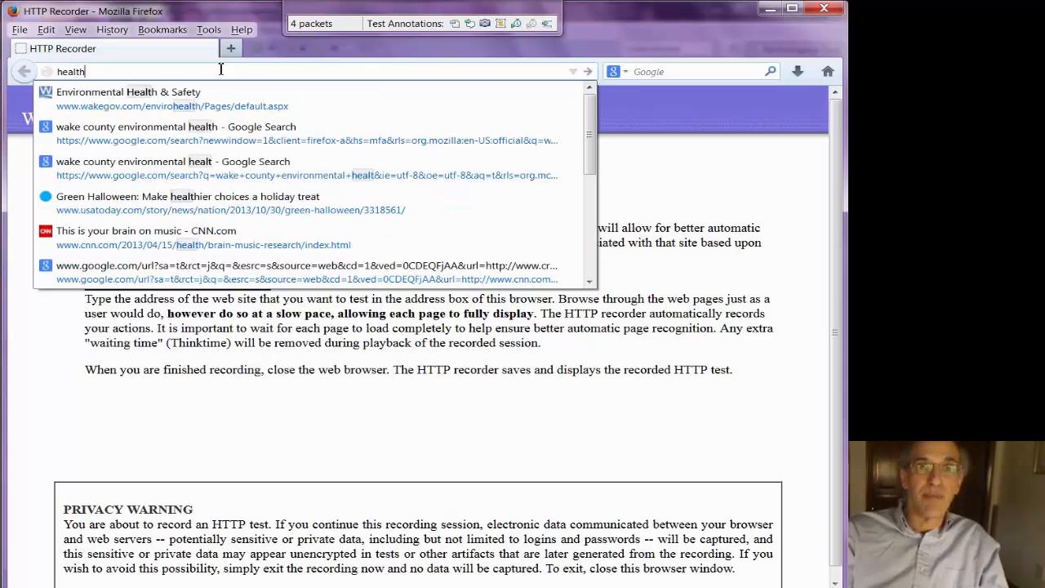
type("care")
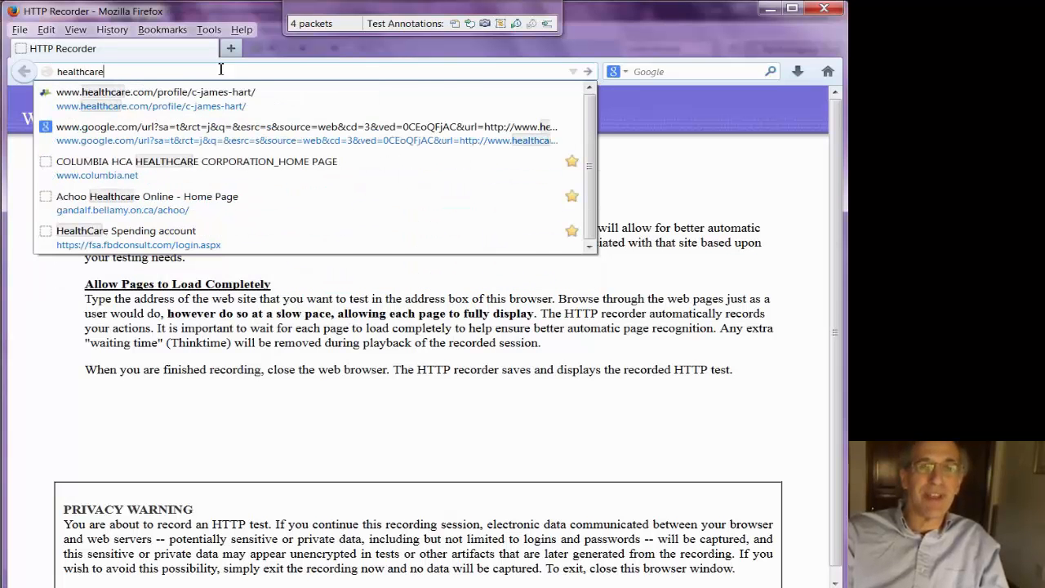
type(".g")
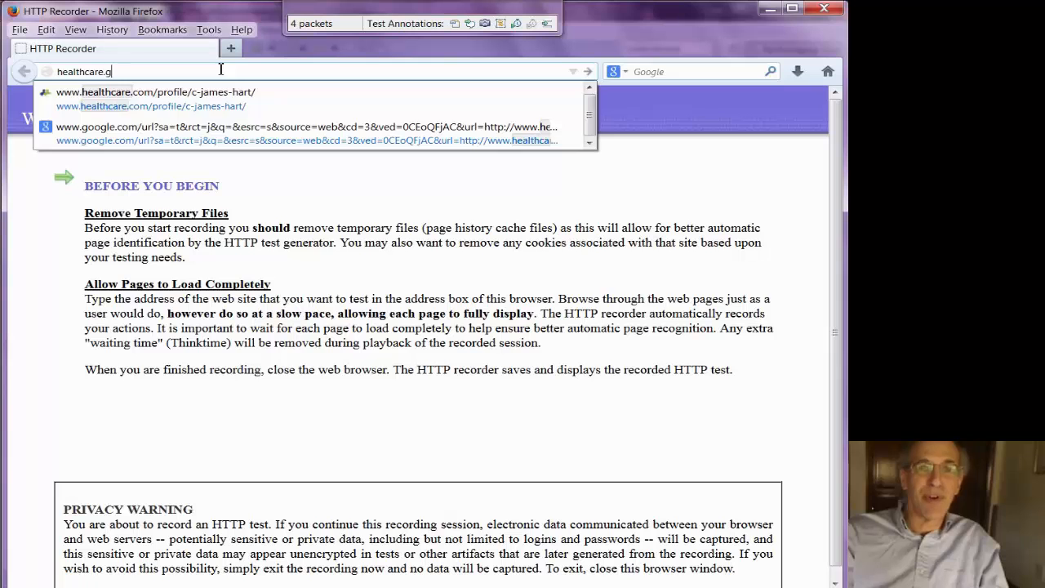
type("ov")
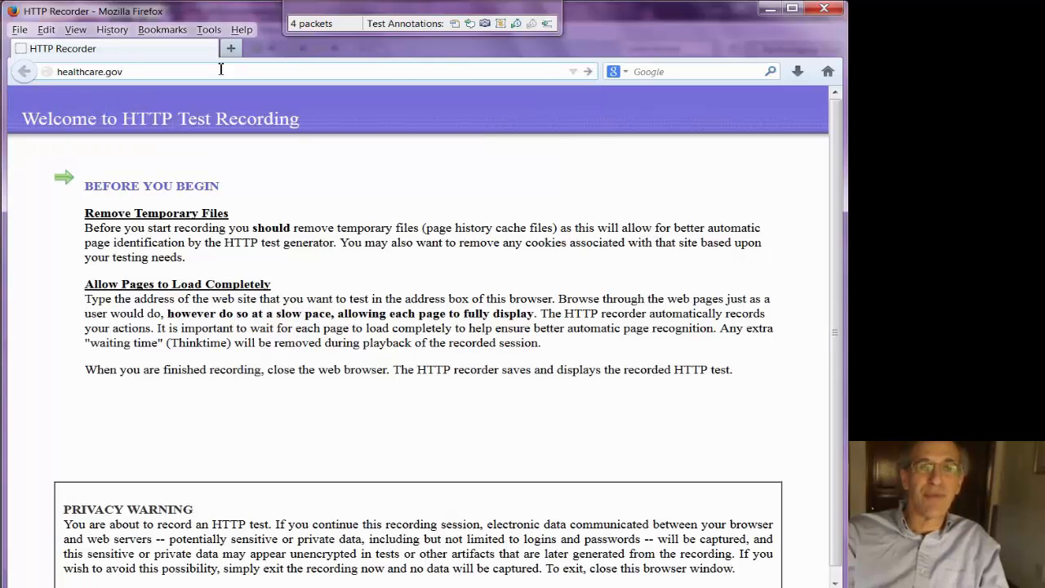
key("Return")
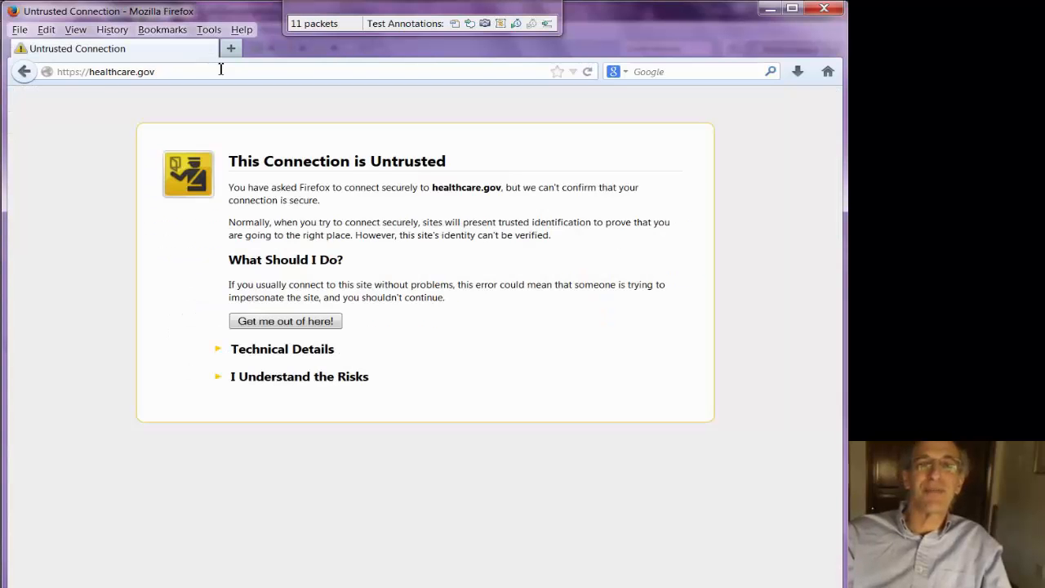
left_click(217, 377)
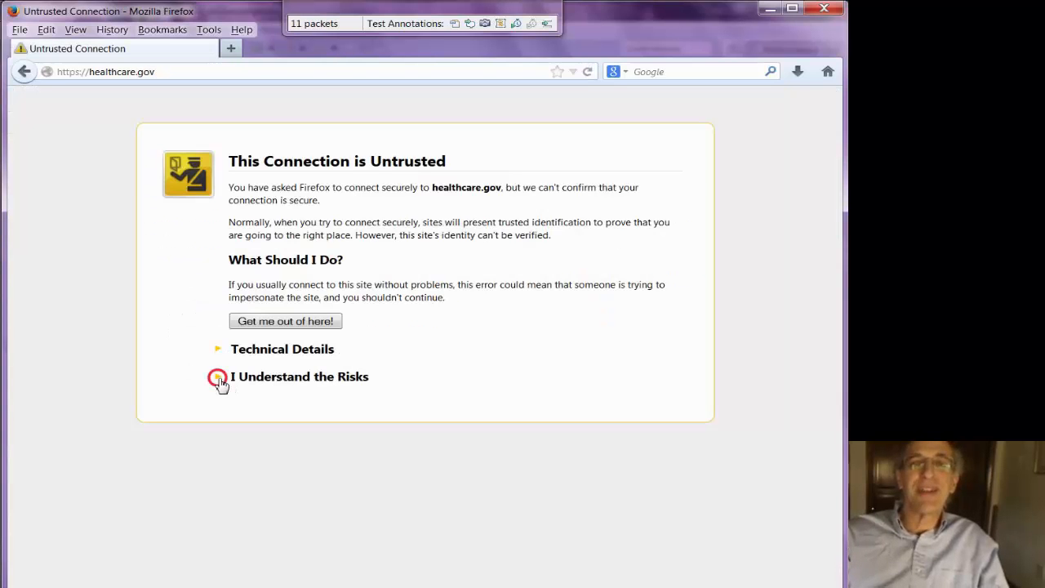
left_click(265, 474)
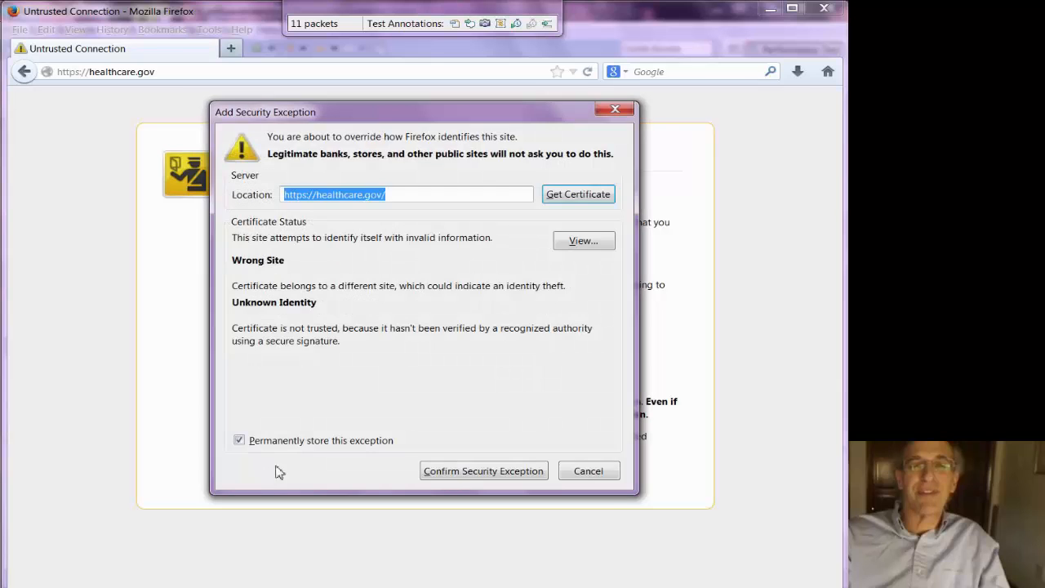
left_click(460, 471)
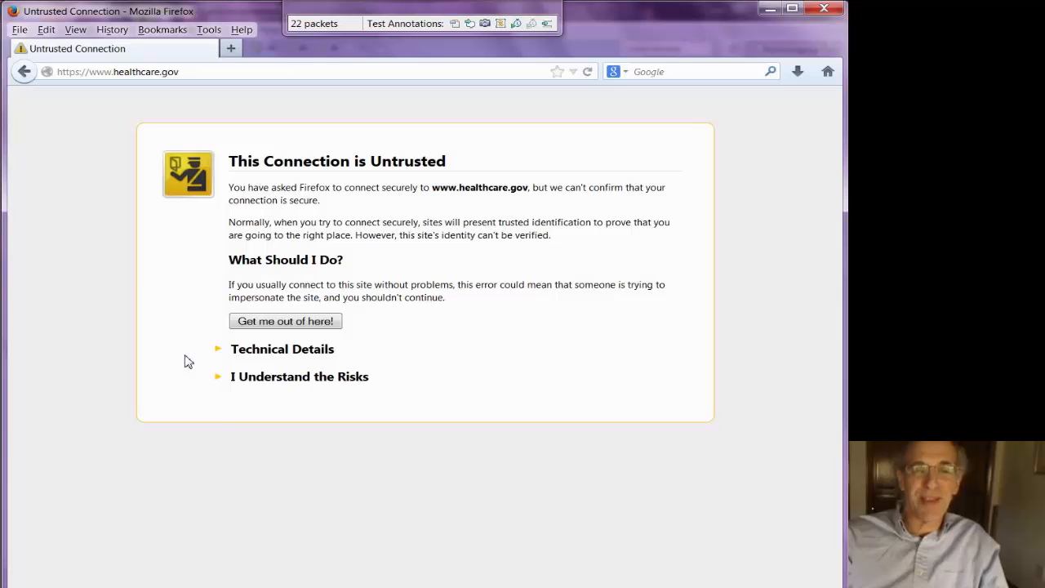
left_click(222, 377)
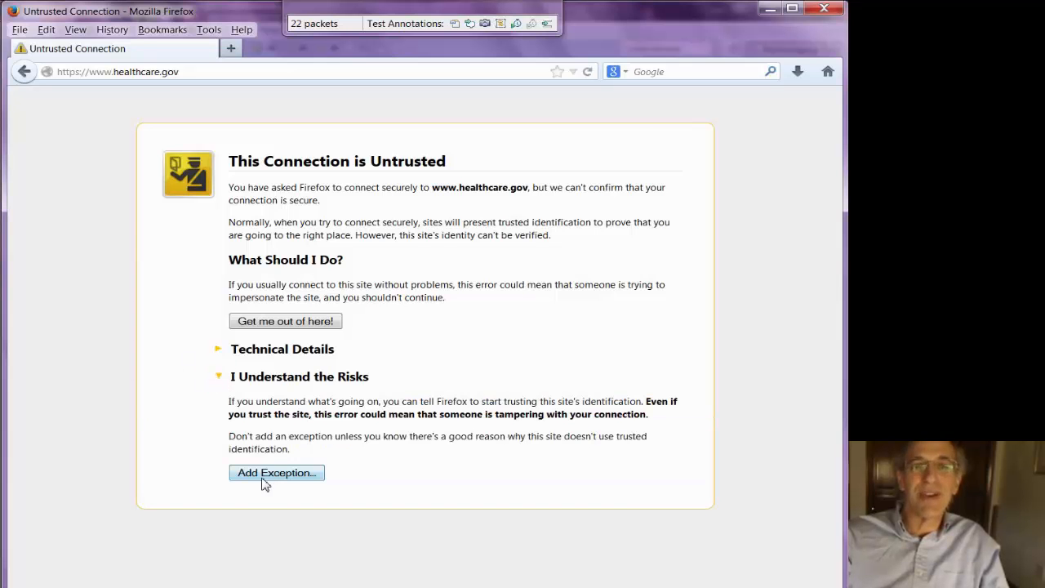
left_click(264, 482)
left_click(445, 475)
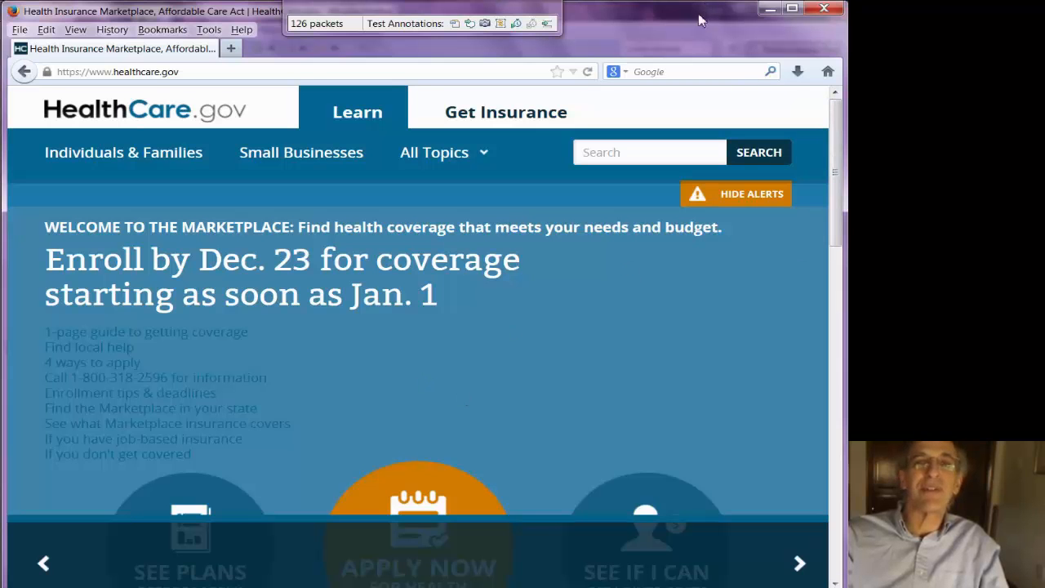
- Set the current recorded page's name to healthcare.gov
left_click(455, 23)
type("h")
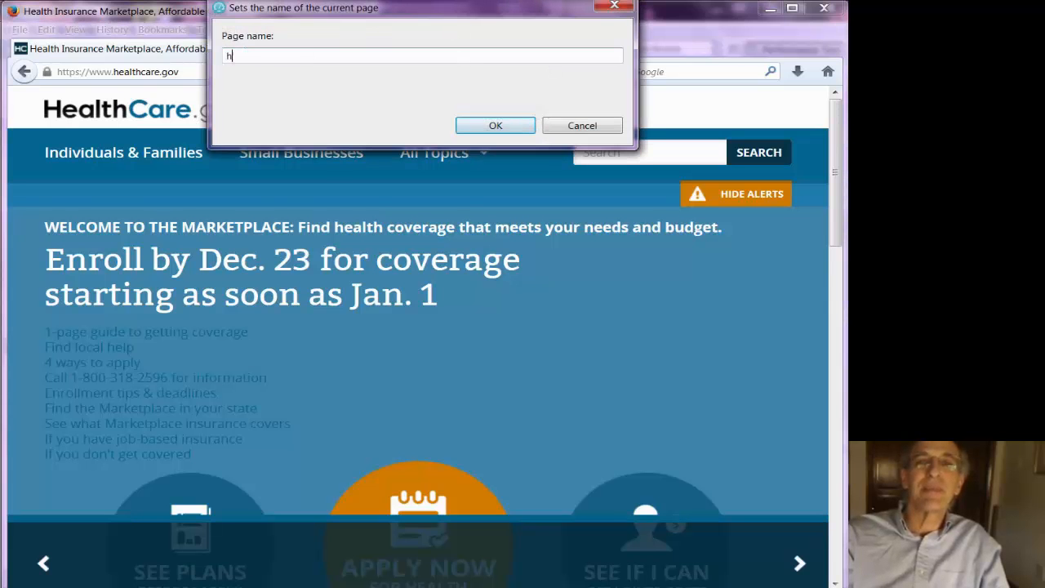
type("ealthcare.gov")
left_click(482, 124)
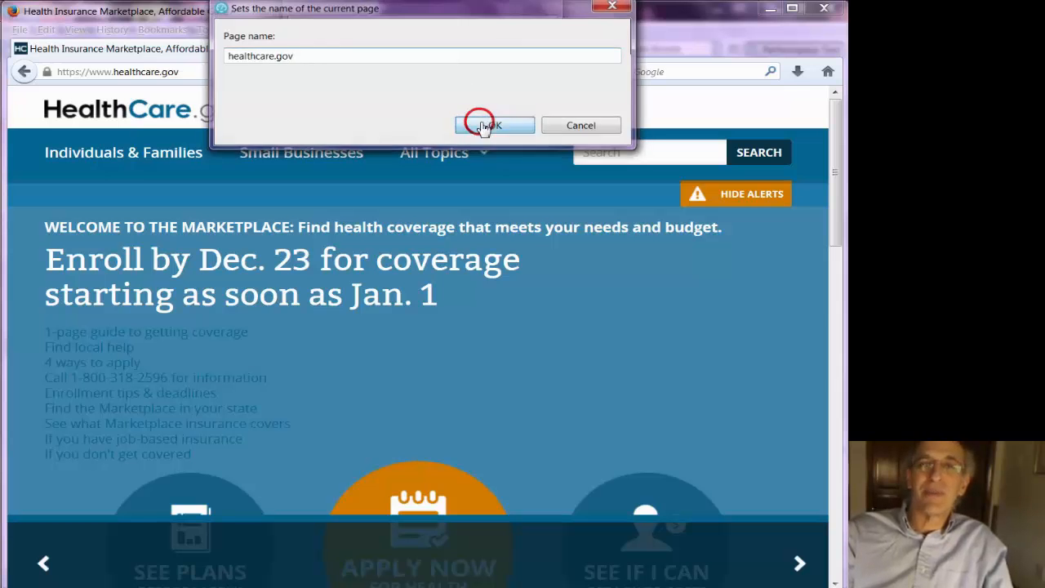
- Close the browser to end the recording and open the generated test
left_click(823, 10)
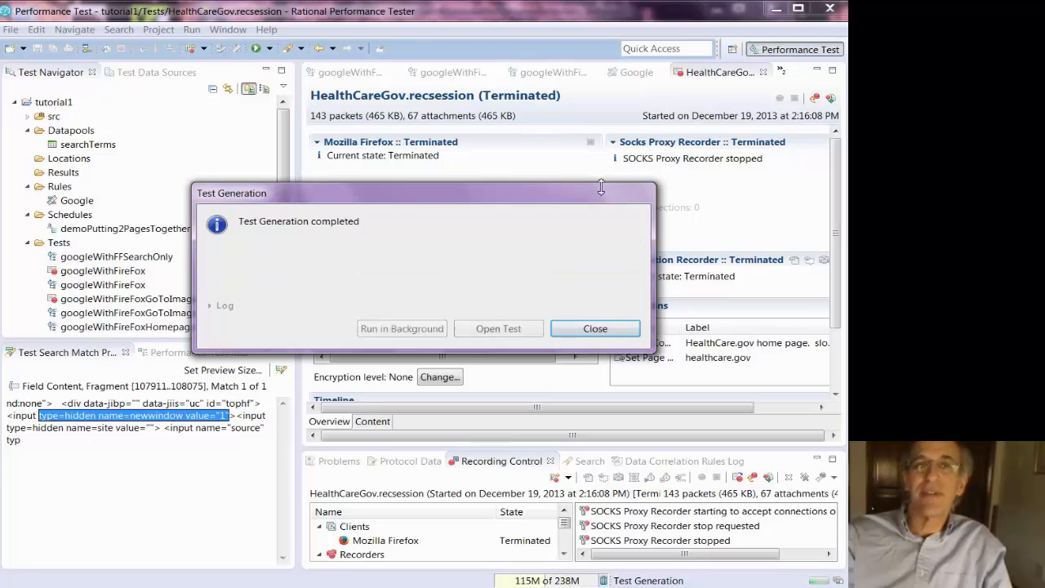
left_click(501, 328)
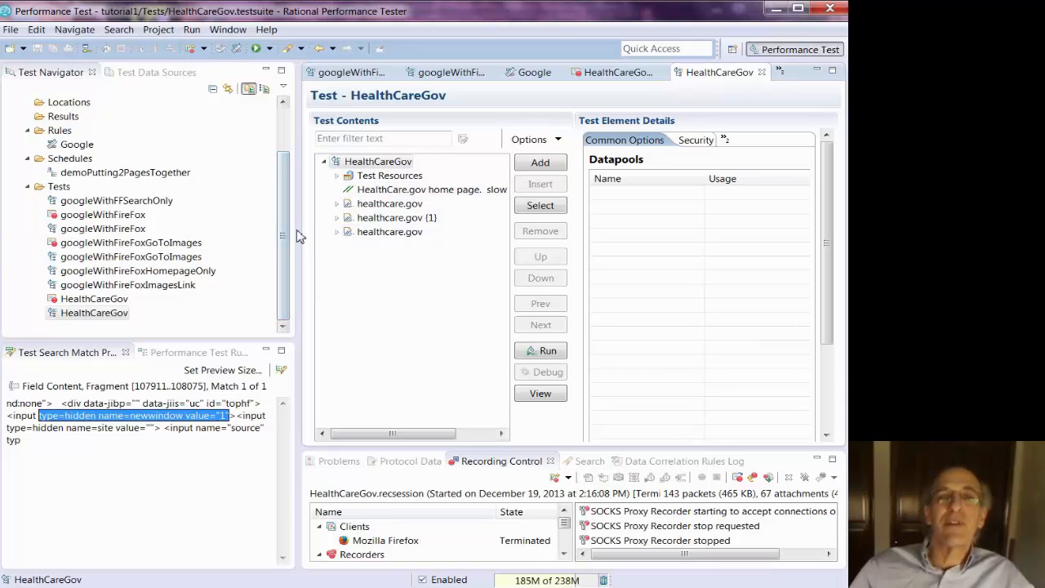
- Expand the first two recorded healthcare.gov pages in the test contents
left_click_drag(300, 231, 140, 228)
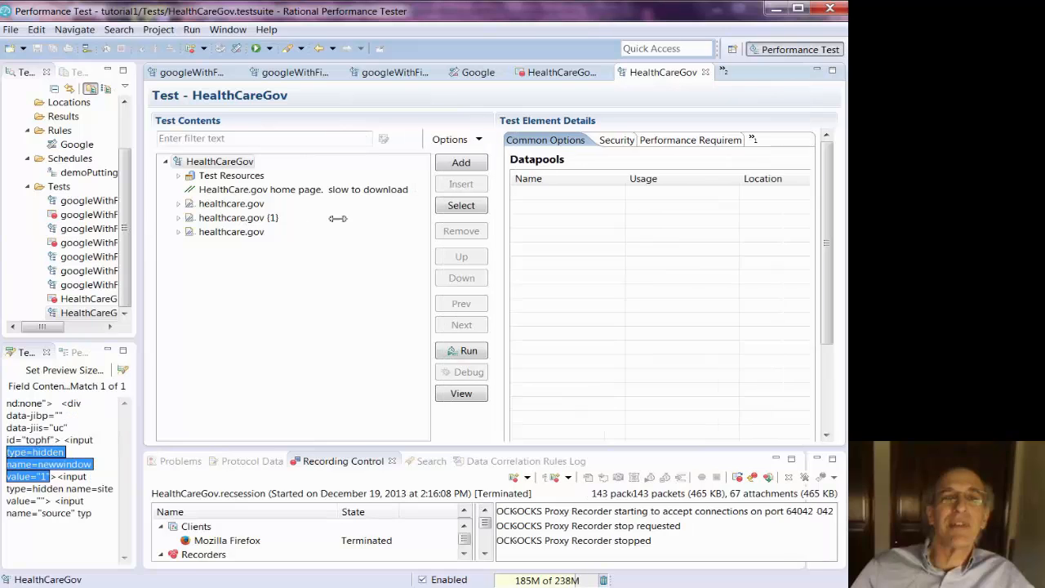
left_click(178, 203)
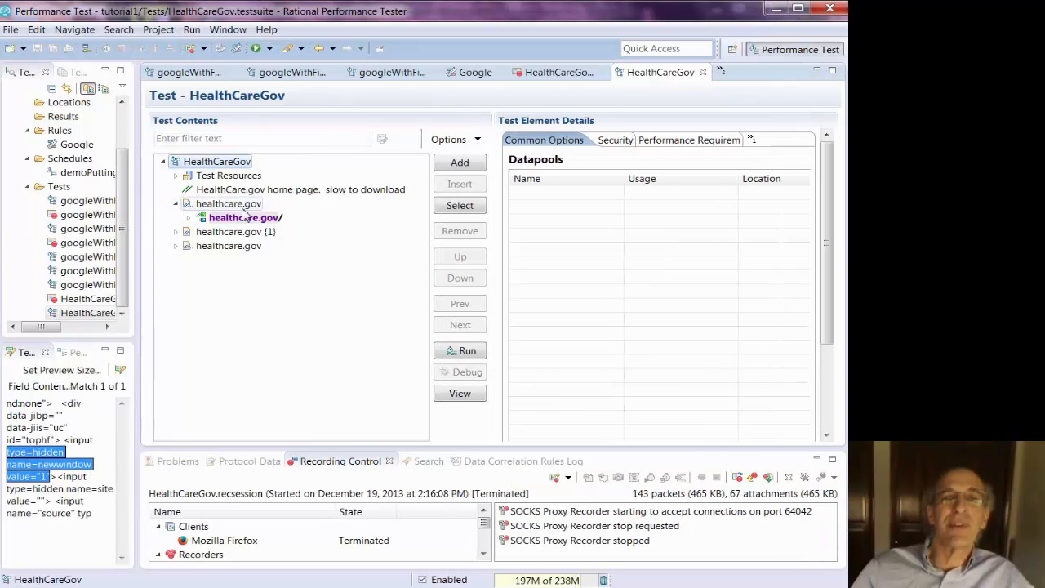
left_click(176, 232)
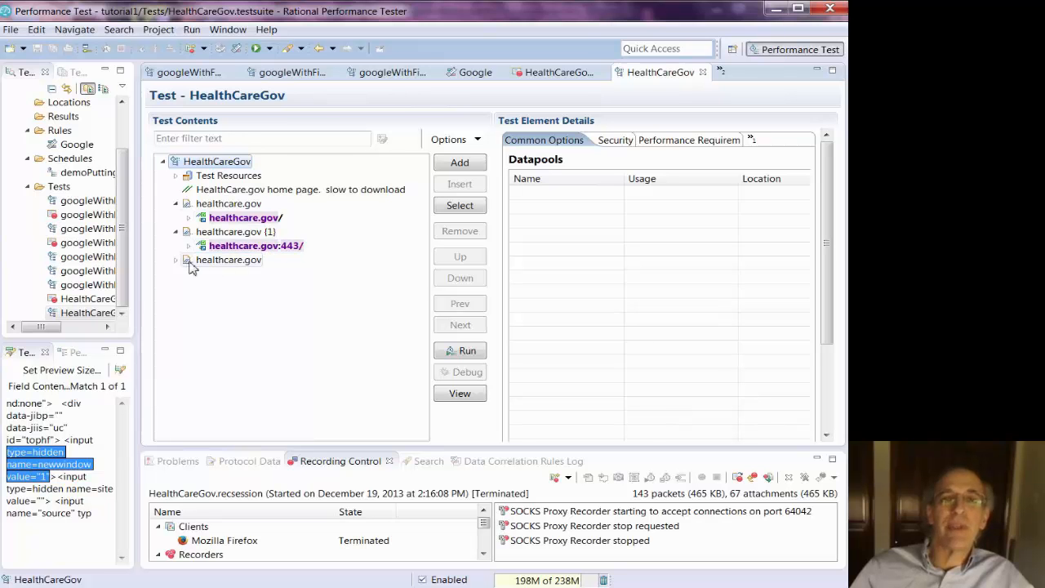
- Expand the third recorded page and the first two redirect requests to review their responses and the full request list
left_click(175, 259)
mouse_move(418, 275)
left_mouse_down()
mouse_move(421, 336)
mouse_move(433, 241)
left_mouse_up()
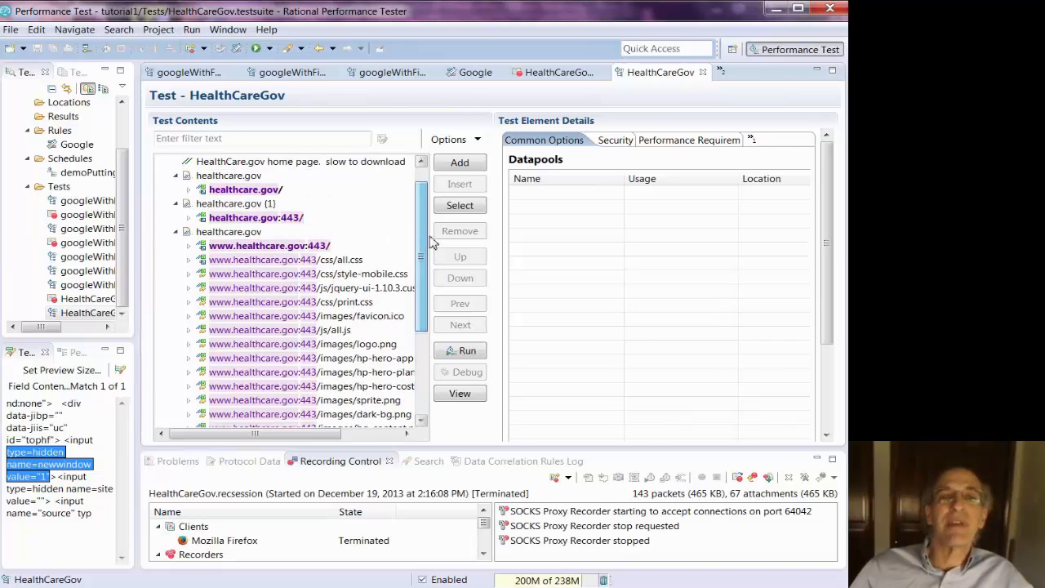
left_click(189, 190)
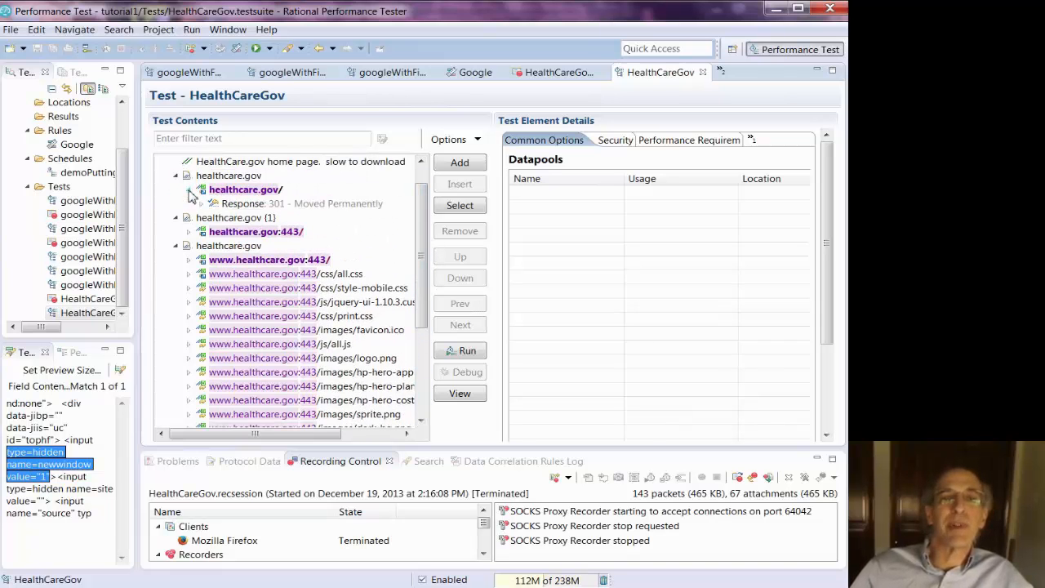
left_click(189, 233)
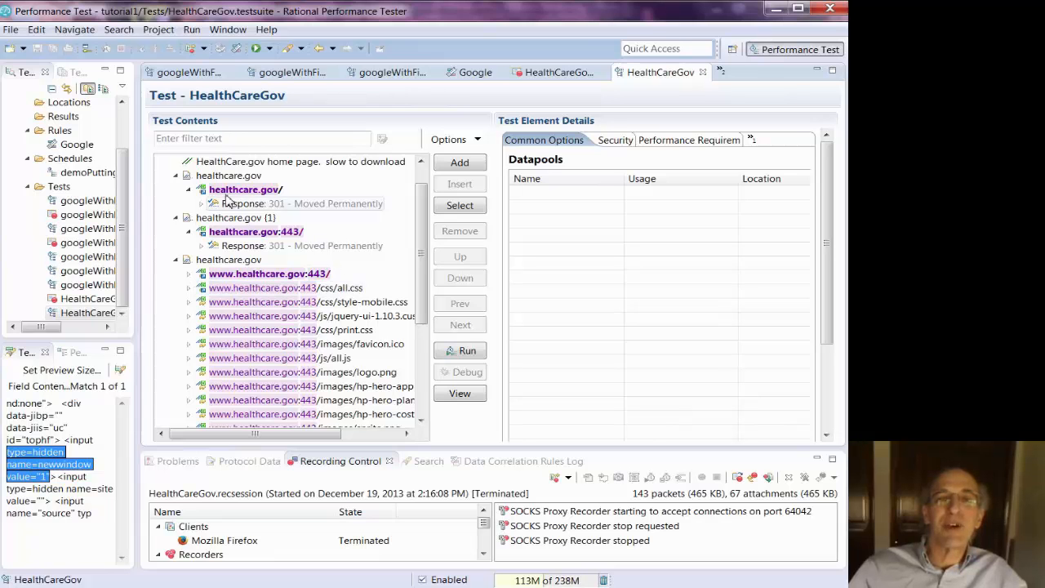
scroll(417, 389, "down", 4)
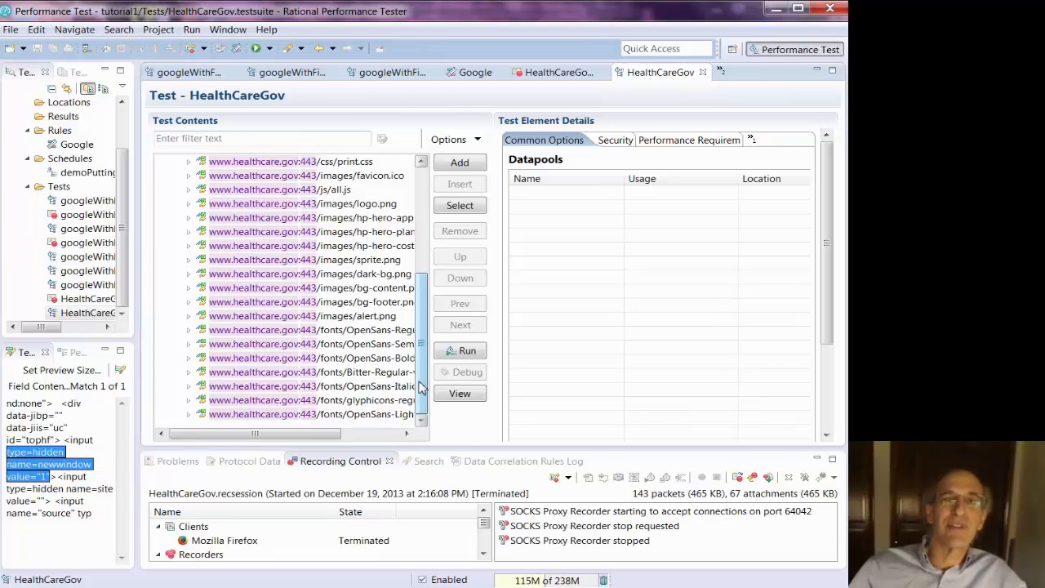
scroll(423, 276, "up", 5)
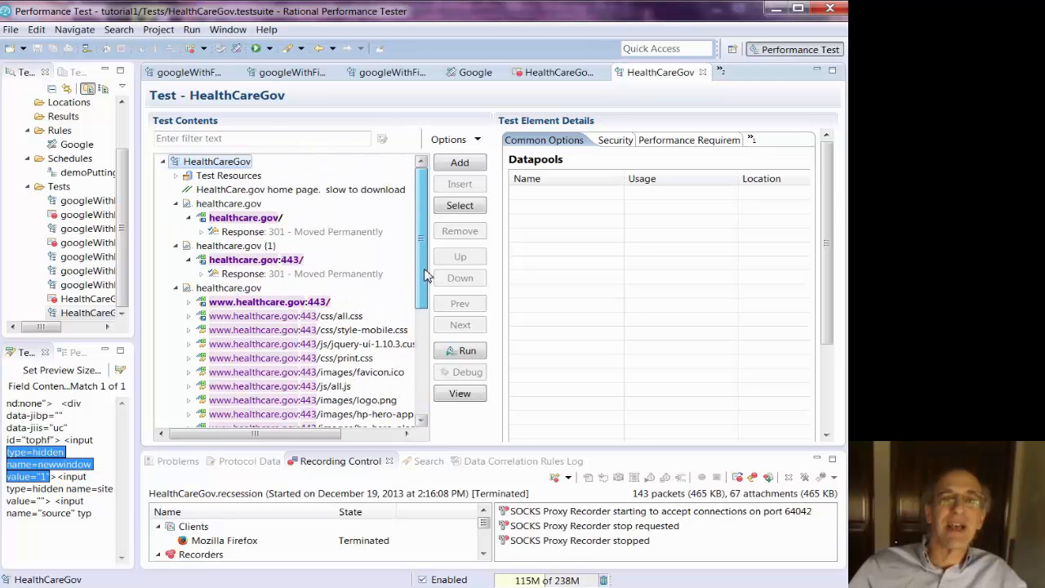
- Merge the three recorded healthcare.gov pages into the first healthcare.gov page
left_click(176, 203)
left_click(176, 217)
left_click(176, 231)
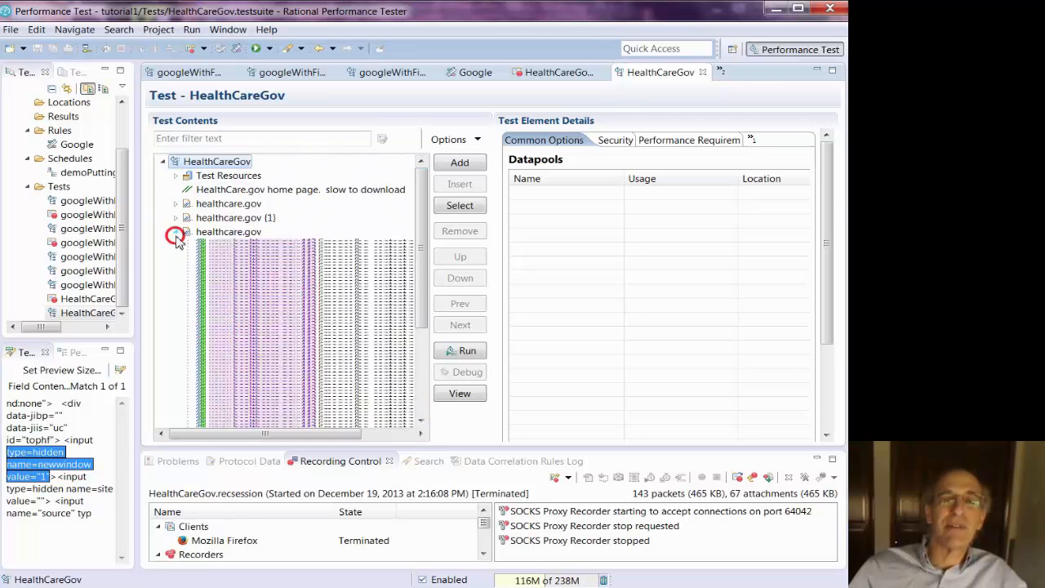
left_click(235, 205)
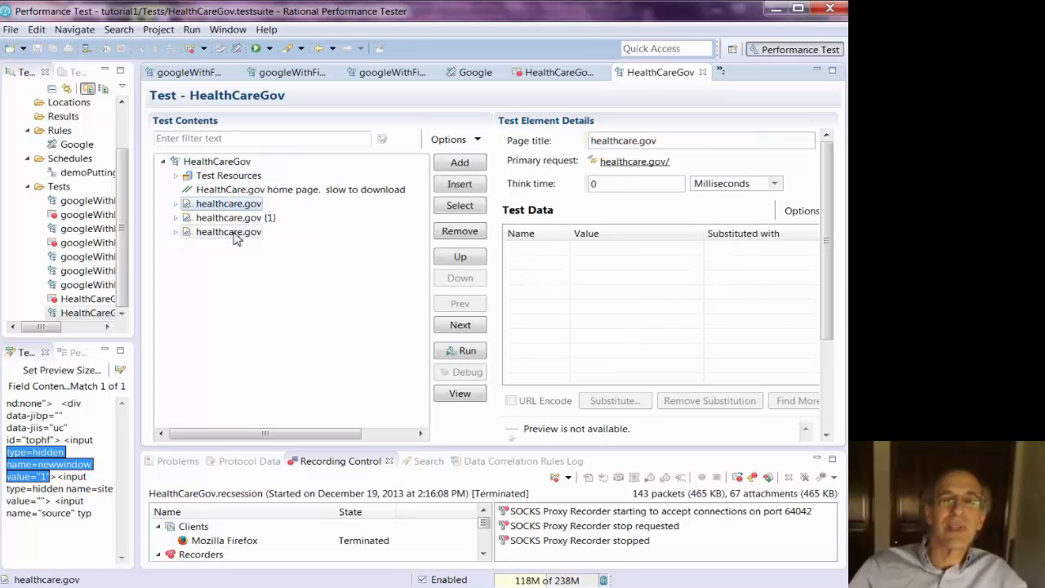
left_click(236, 232, "shift")
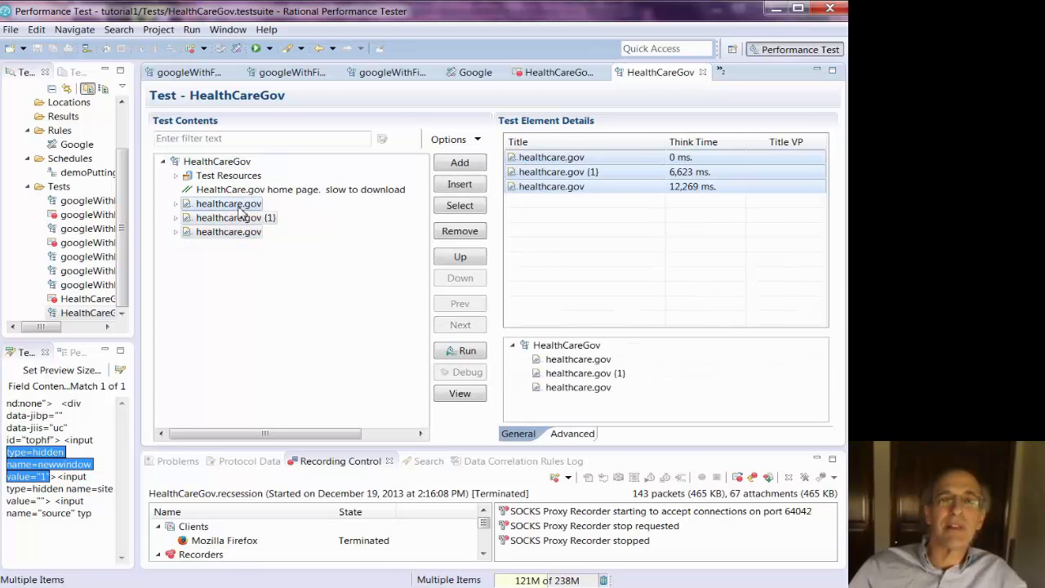
right_click(237, 210)
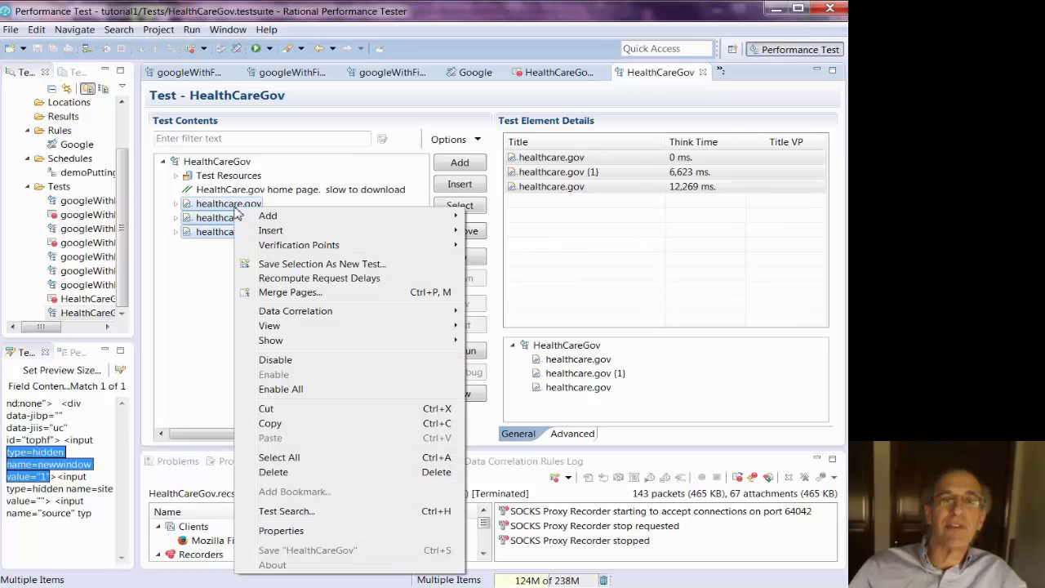
left_click(292, 296)
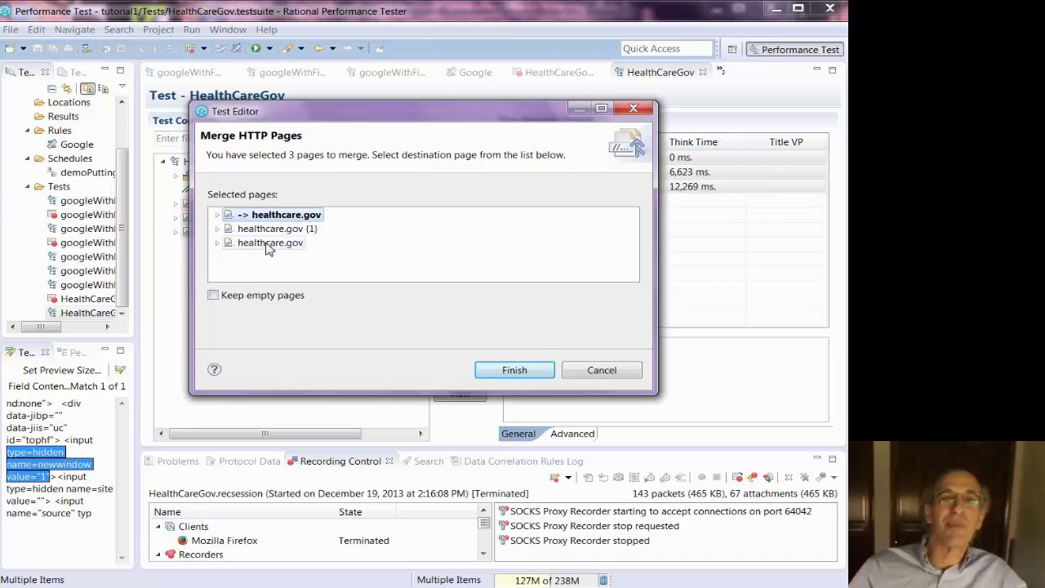
left_click(477, 371)
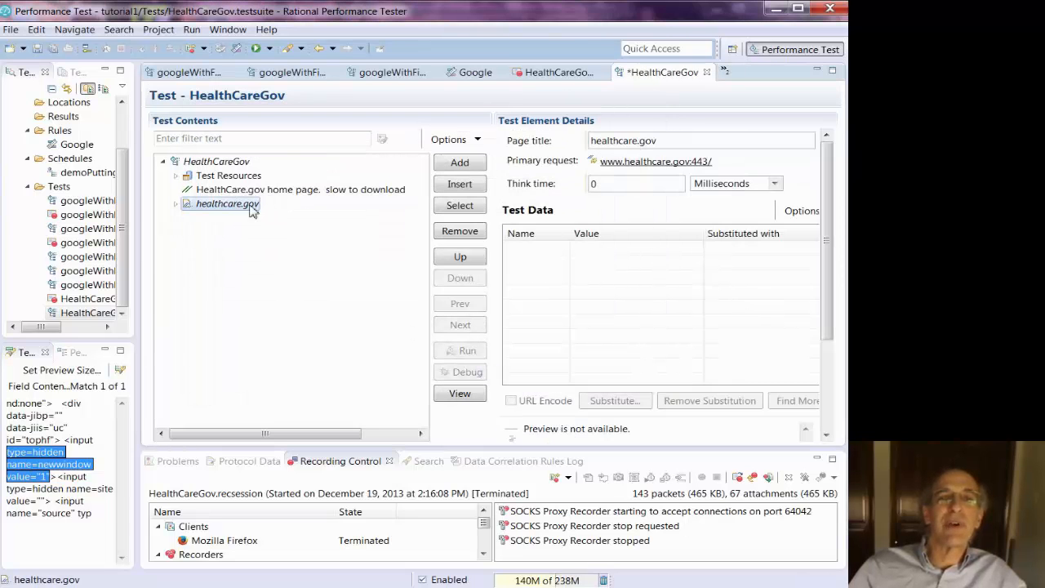
- Expand the merged healthcare.gov page and its first two requests to review the combined request list
left_click(177, 204)
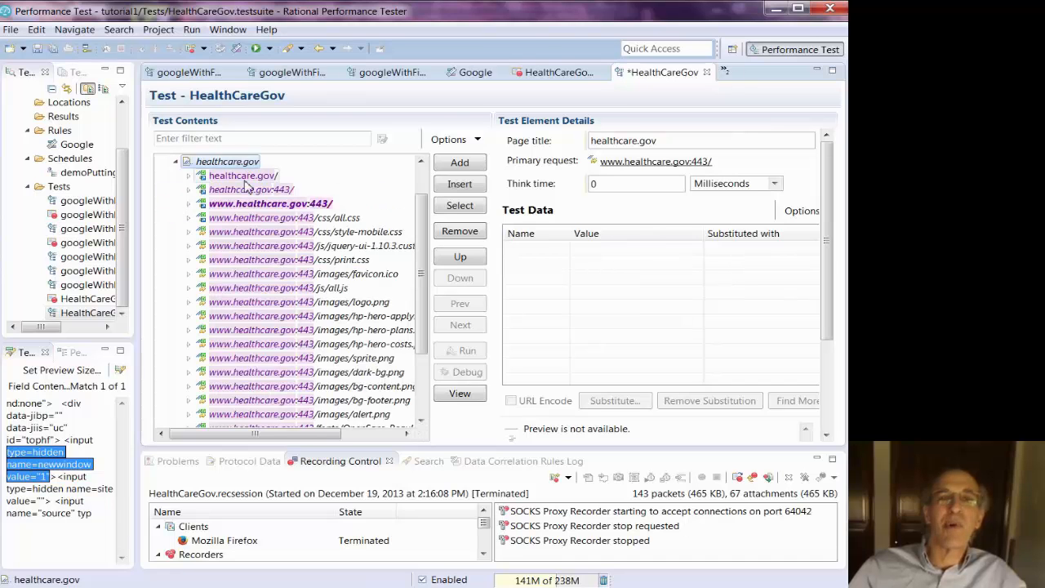
left_click(189, 175)
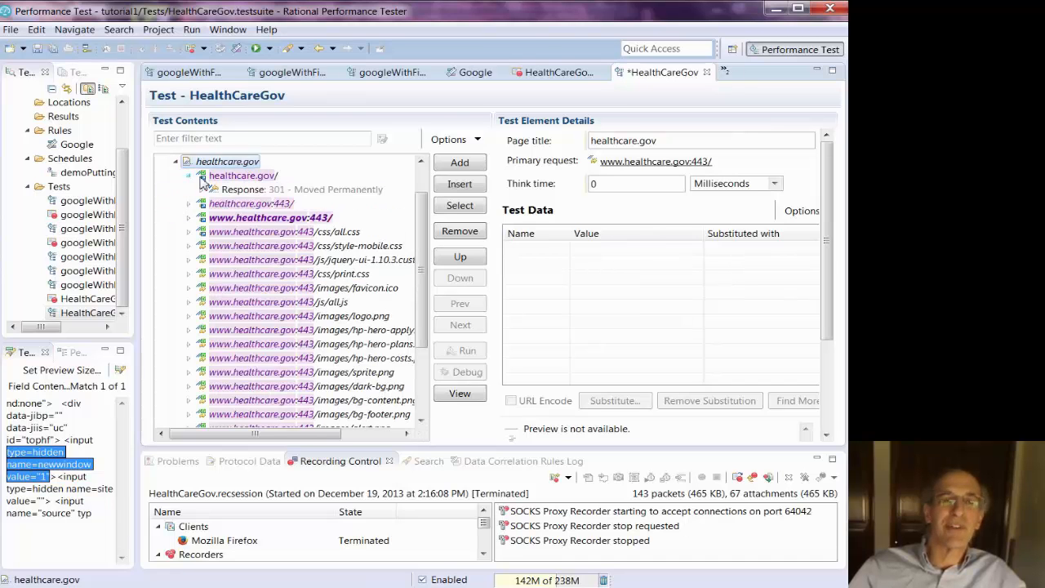
left_click(190, 204)
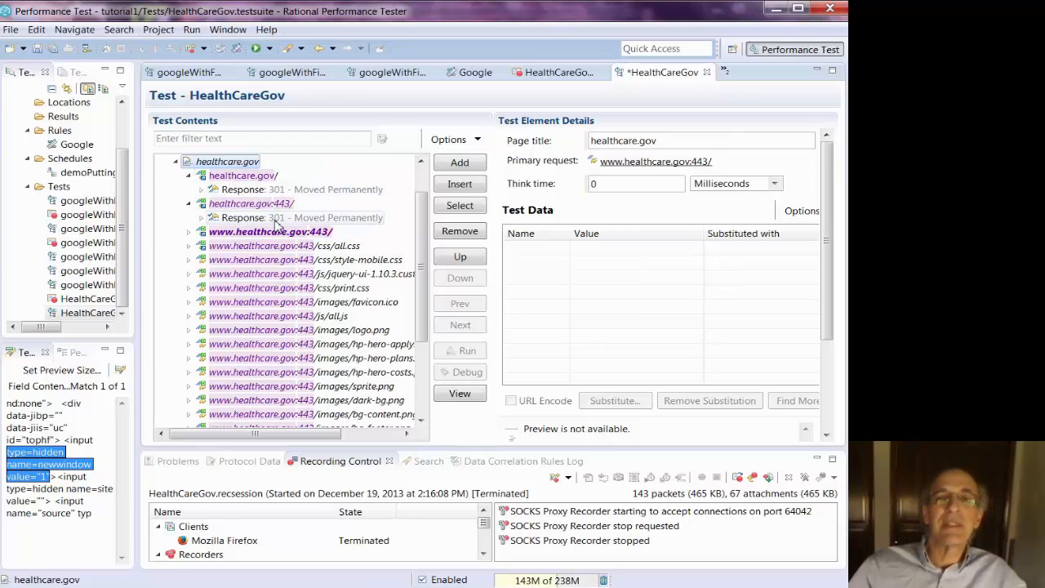
left_click_drag(422, 303, 423, 392)
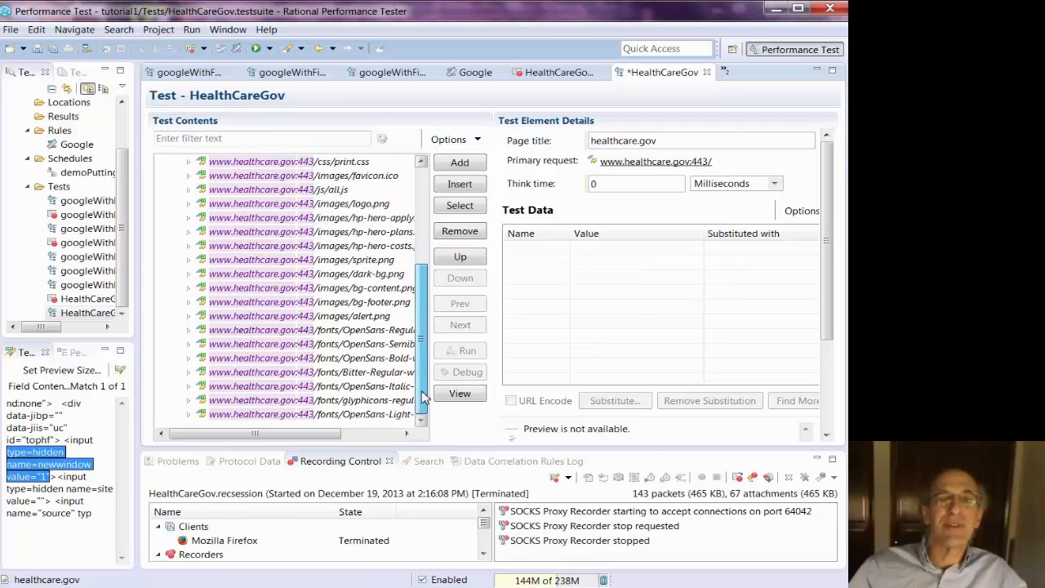
left_click(424, 210)
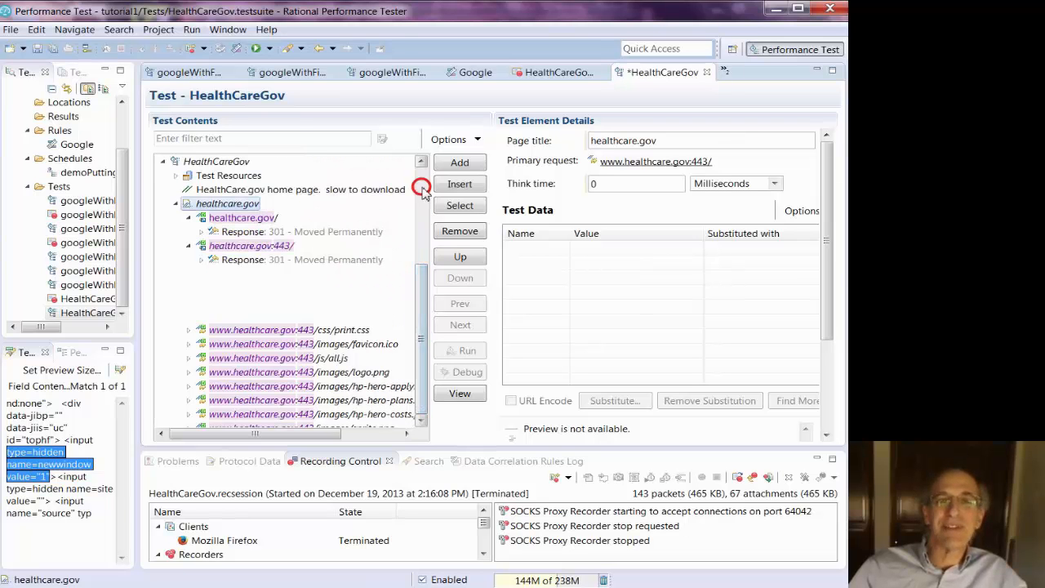
left_click(175, 204)
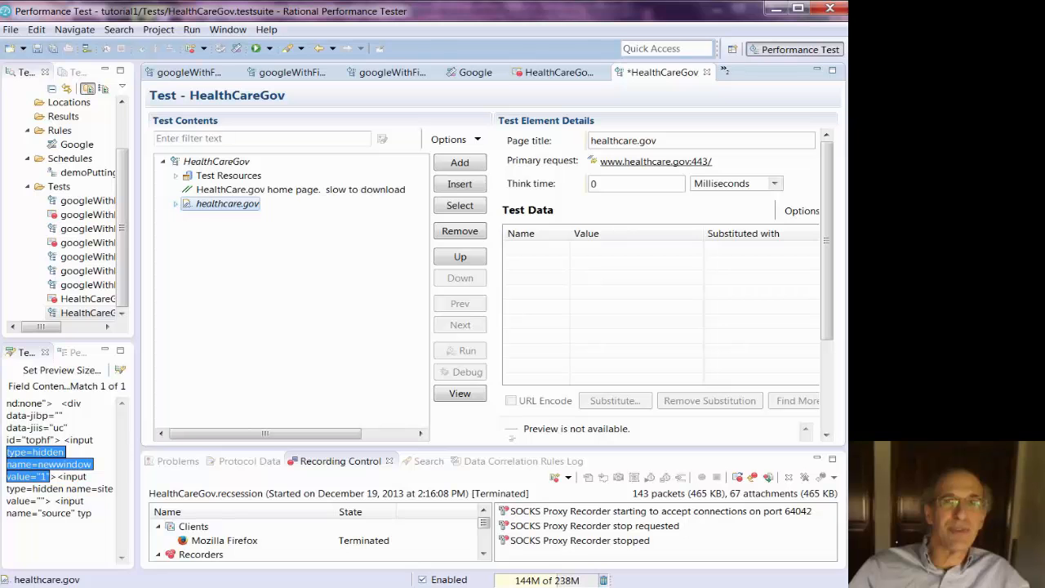